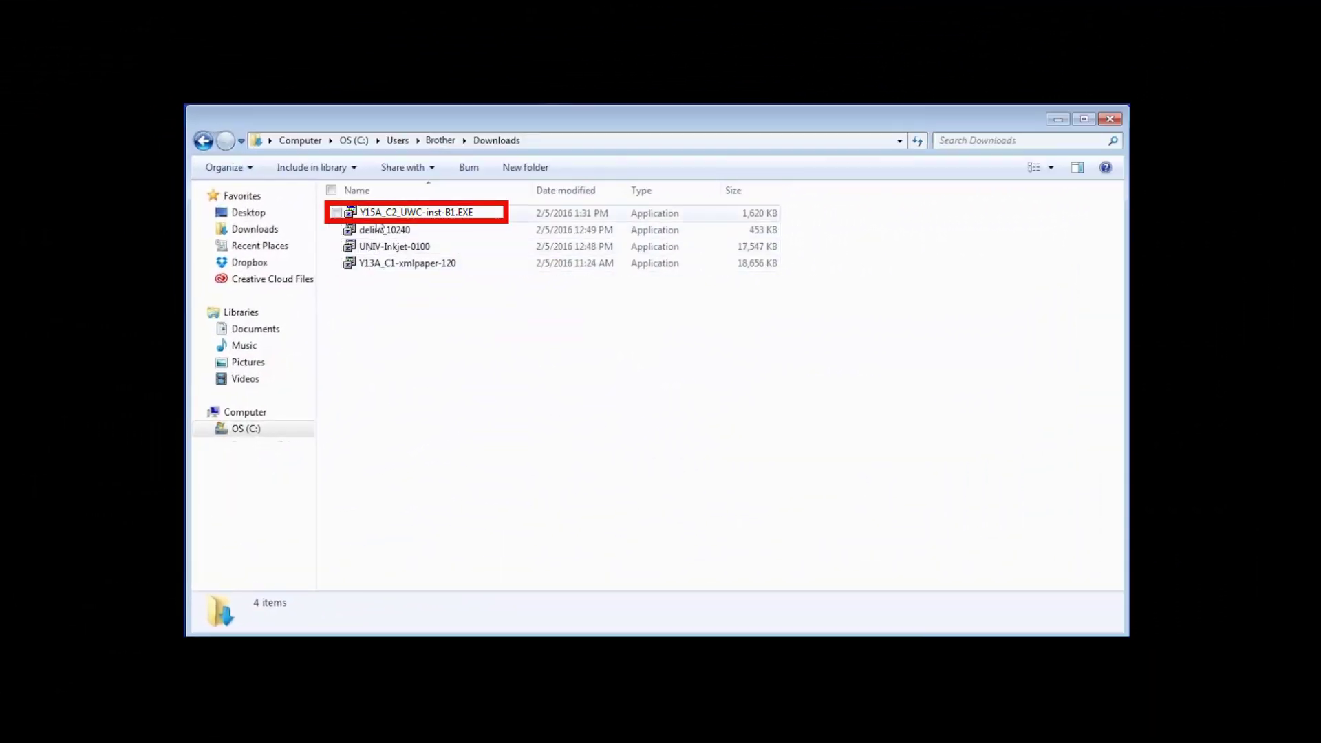
Start the Brother installer in English (United States) and accept the license agreement.
double_click(380, 215)
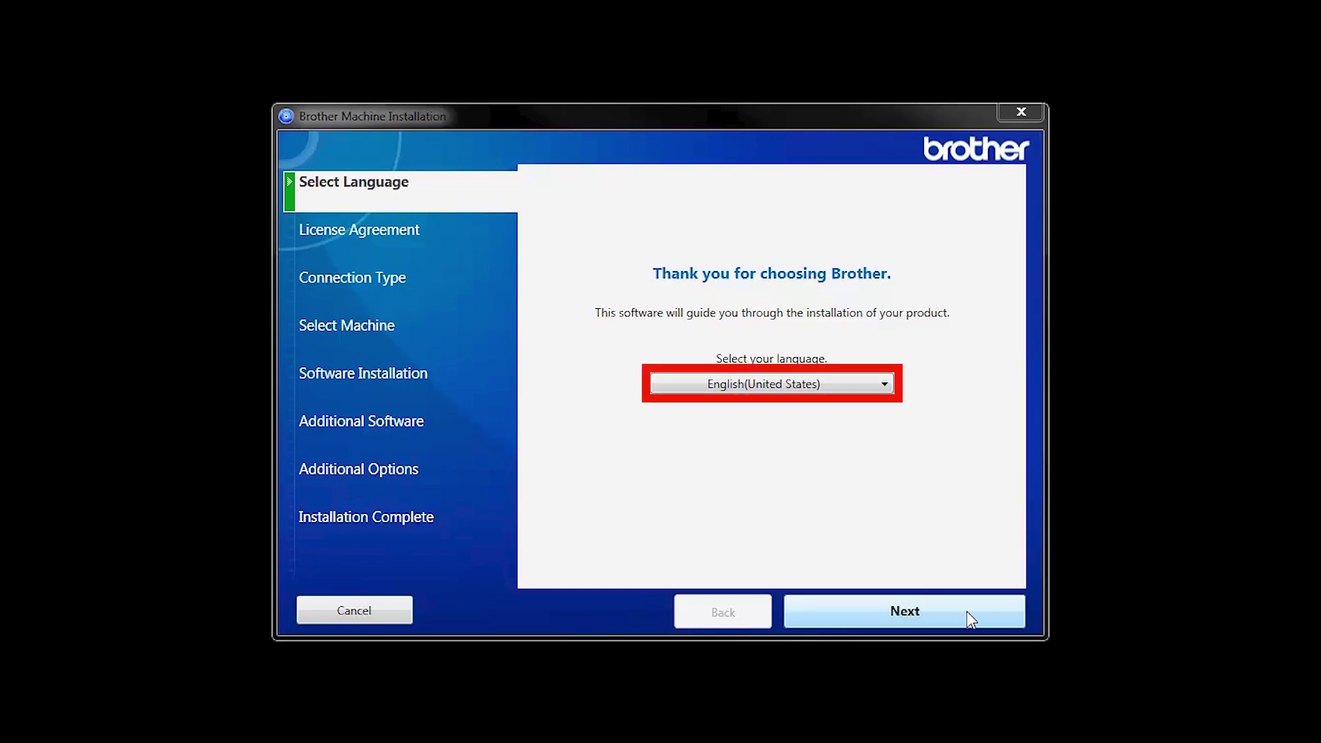
click(968, 611)
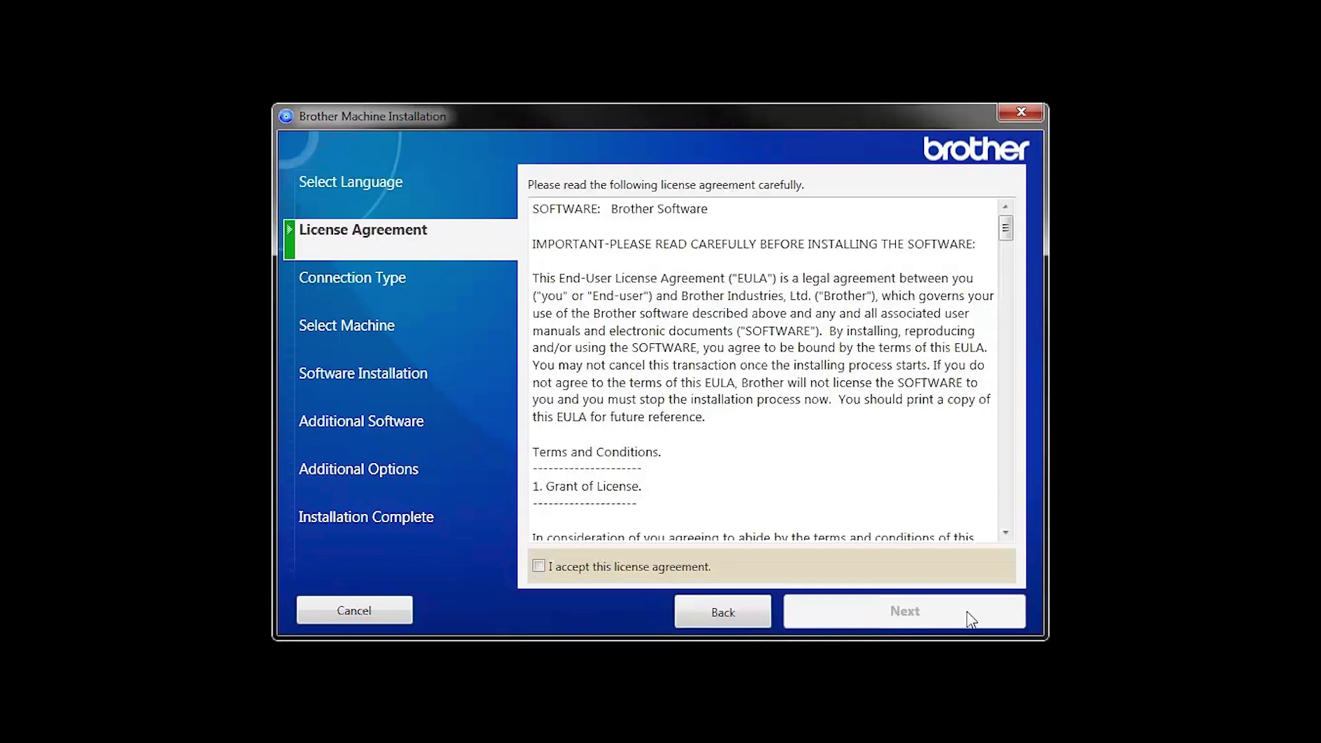
click(540, 567)
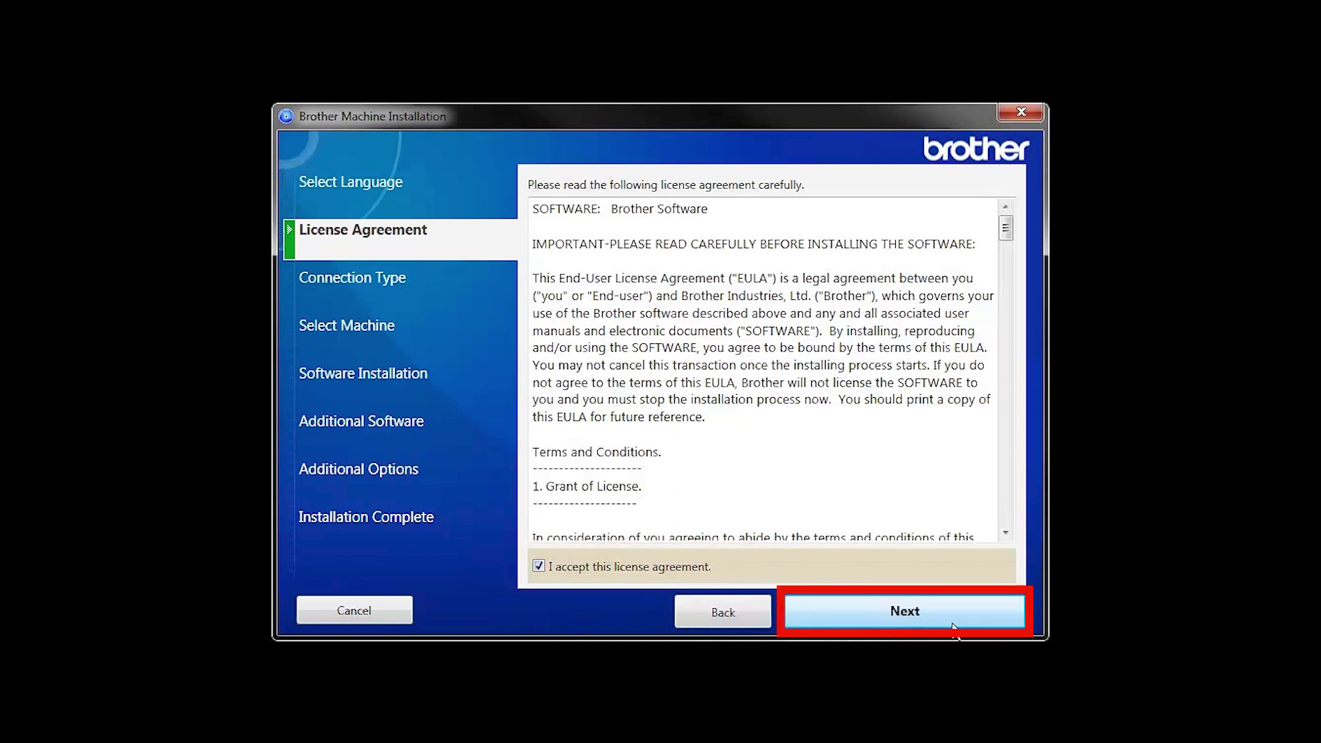
Select Wireless Network Connection (Wi-Fi) as the connection type so router_name is detected.
click(973, 622)
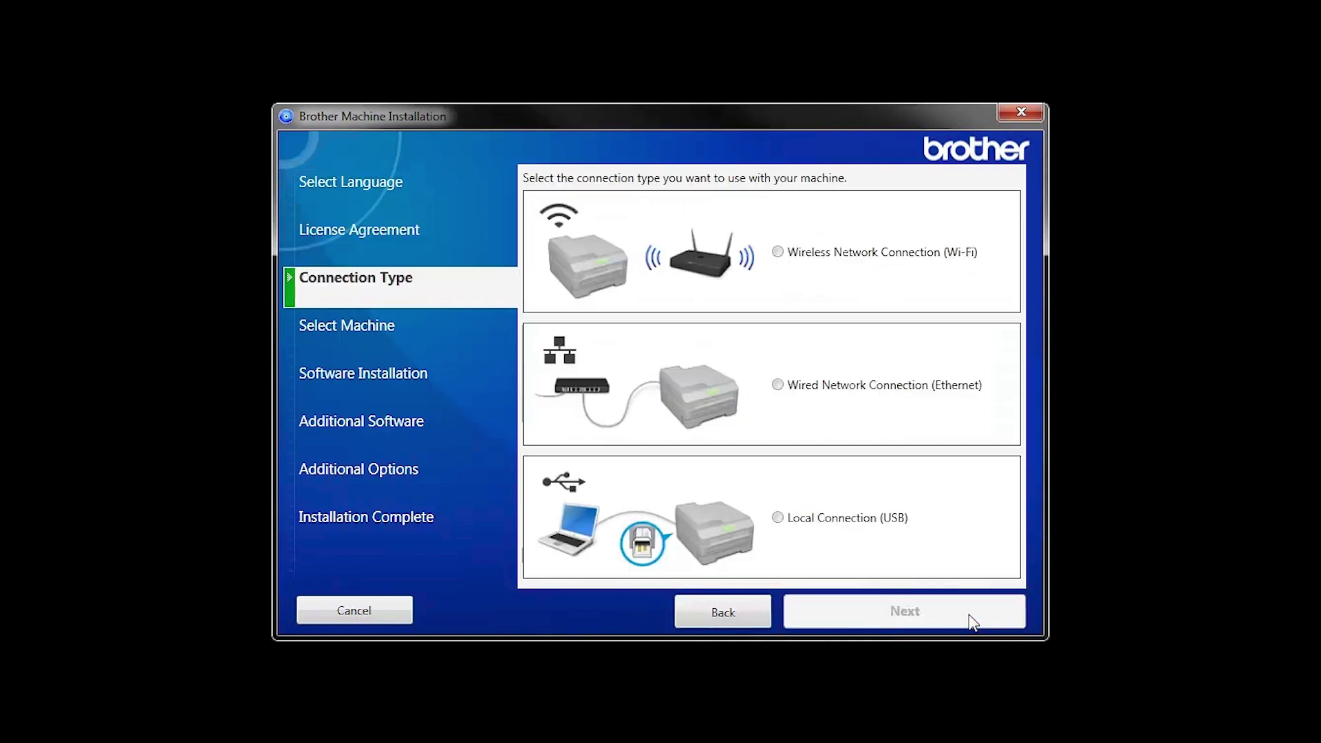
click(778, 253)
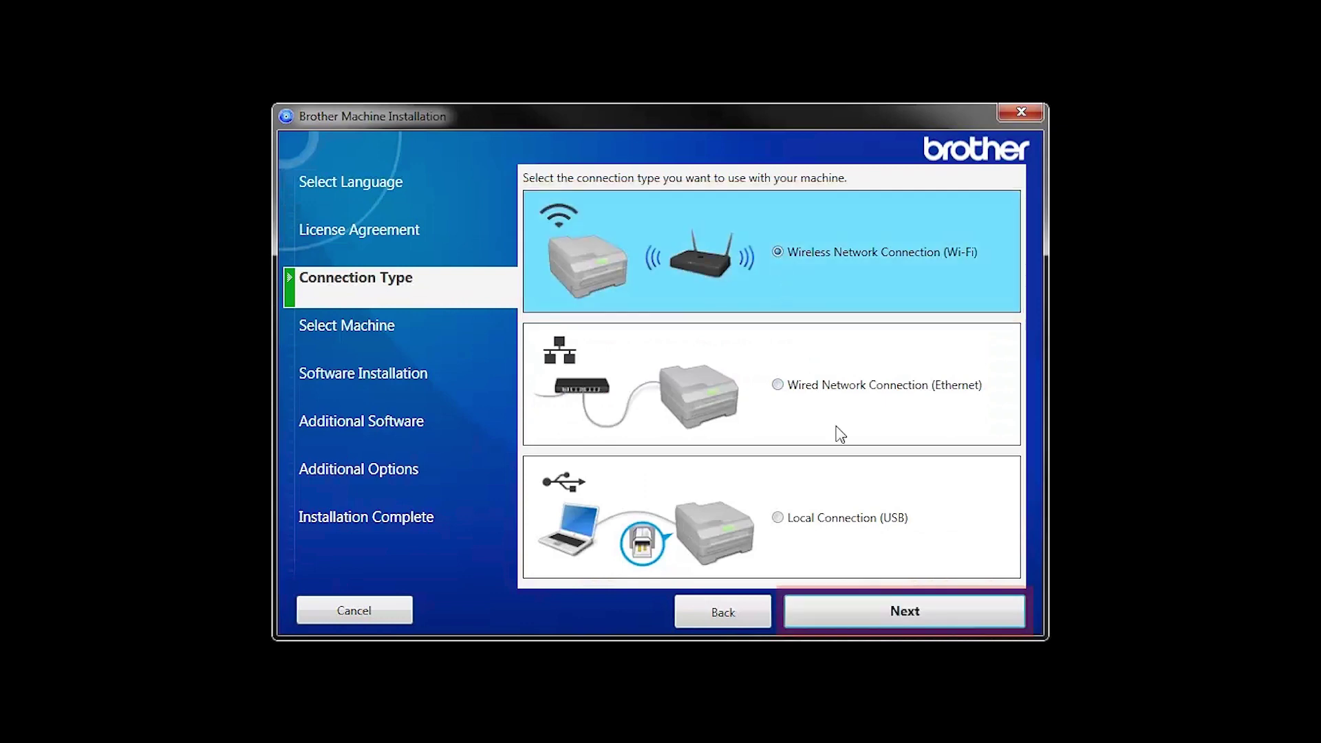
click(969, 611)
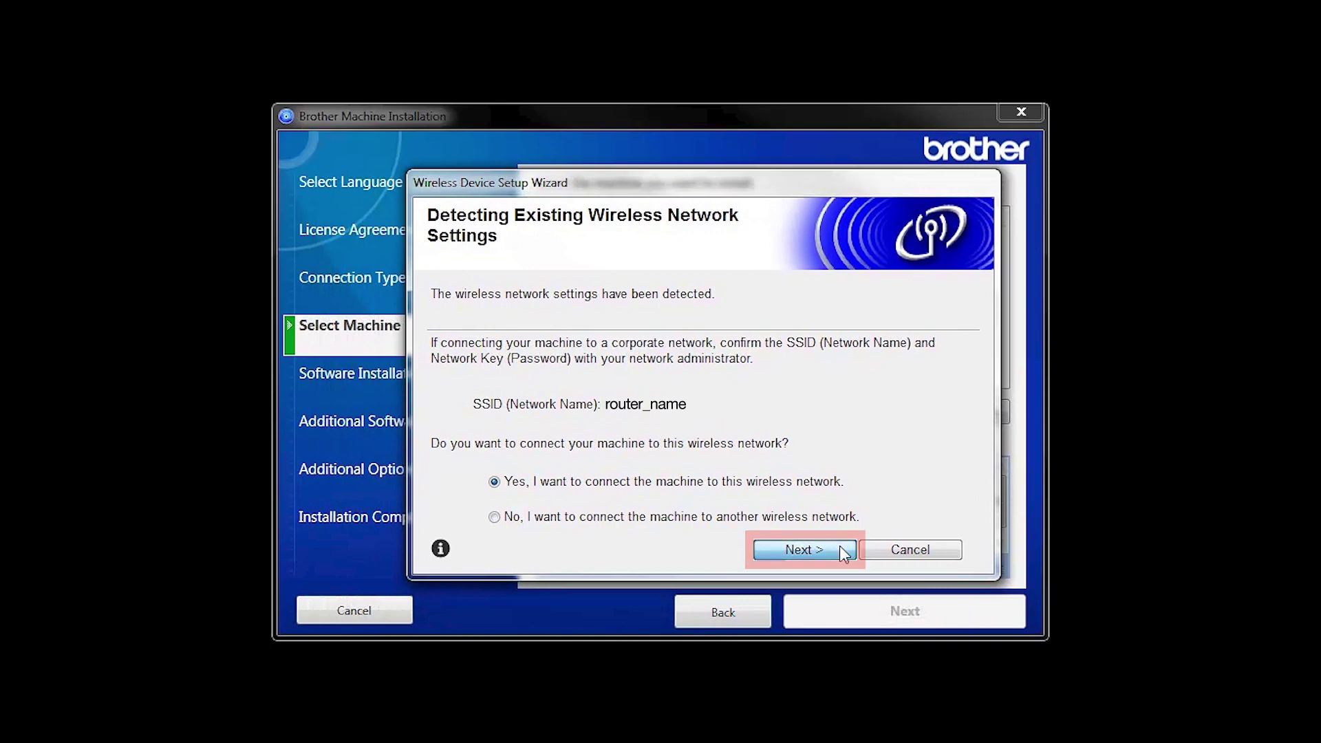
Confirm connecting the machine to the router_name wireless network.
click(841, 550)
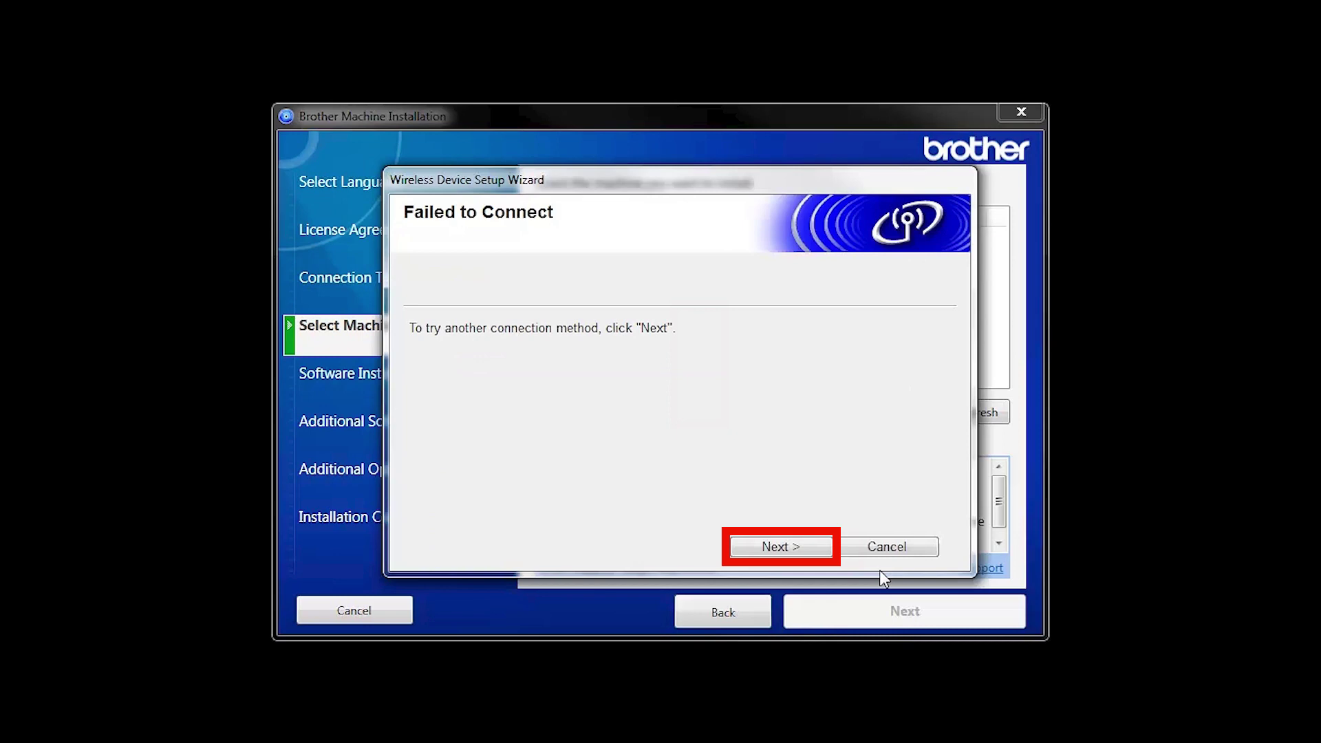
Choose another connection method with no USB cable to get control-panel setup instructions.
click(824, 549)
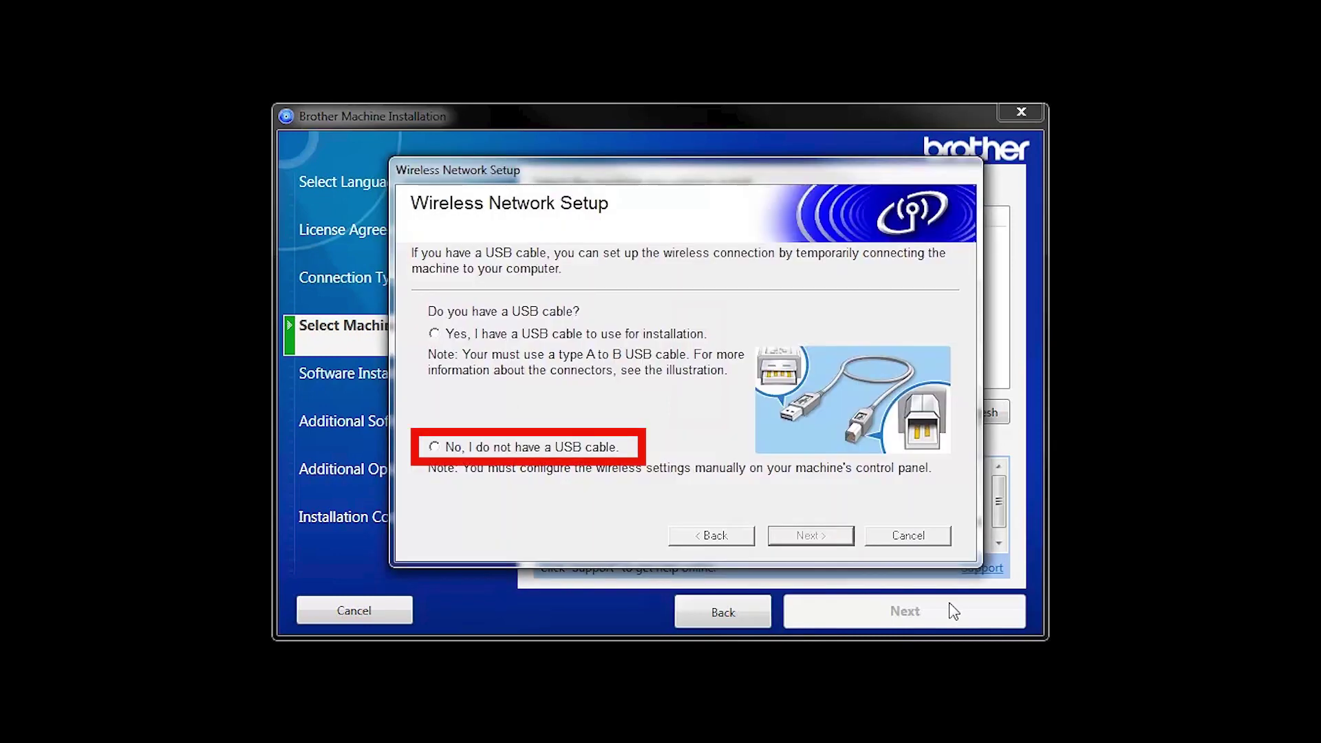
click(435, 448)
click(847, 538)
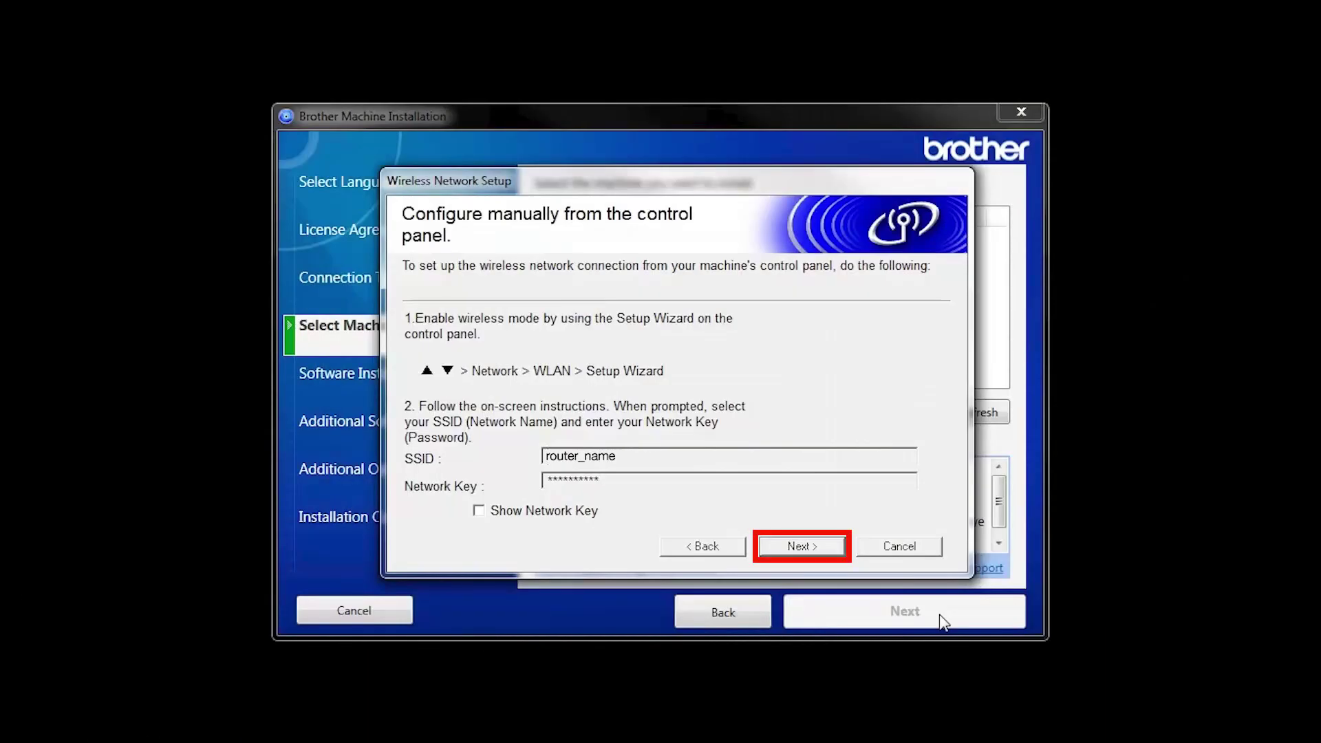
Mark the printer's WLAN connection as checked and confirmed, then search for the machine.
click(836, 550)
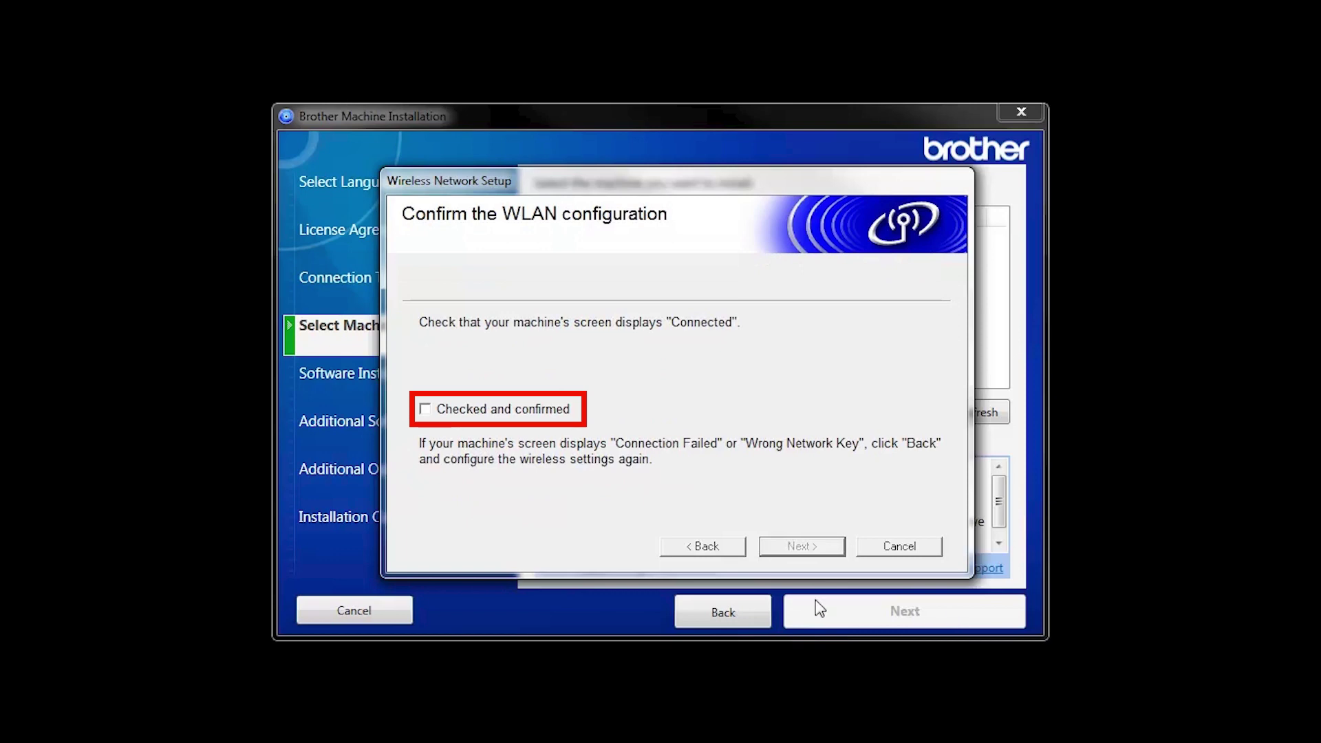
click(425, 409)
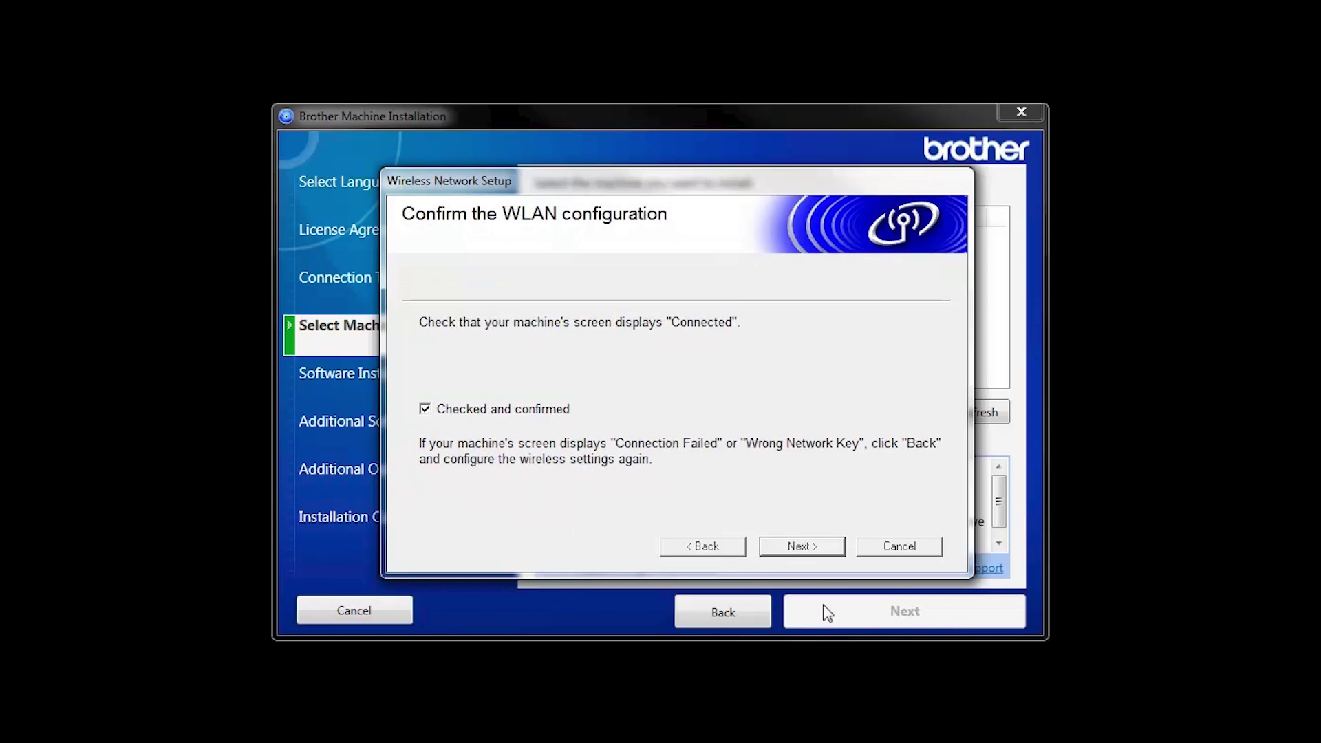
click(833, 546)
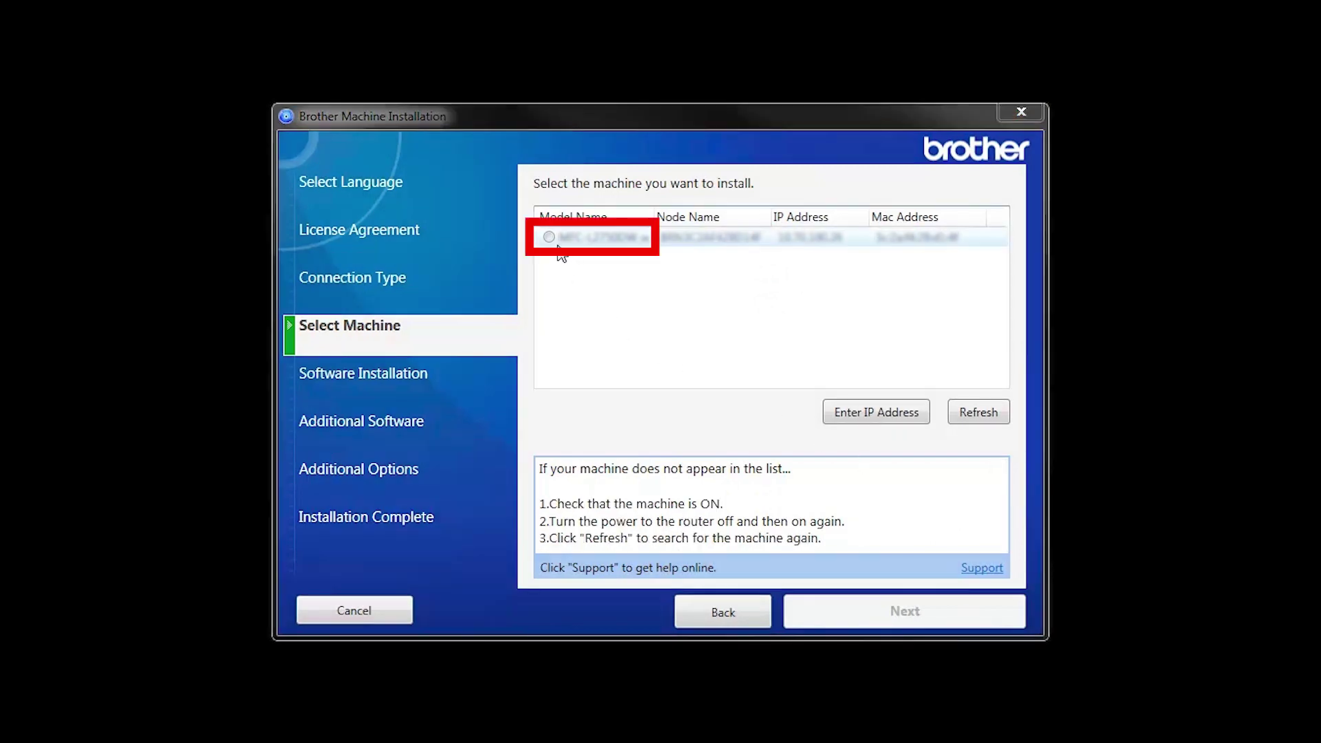
Select the discovered printer and run the Standard (Recommended) software installation.
click(550, 238)
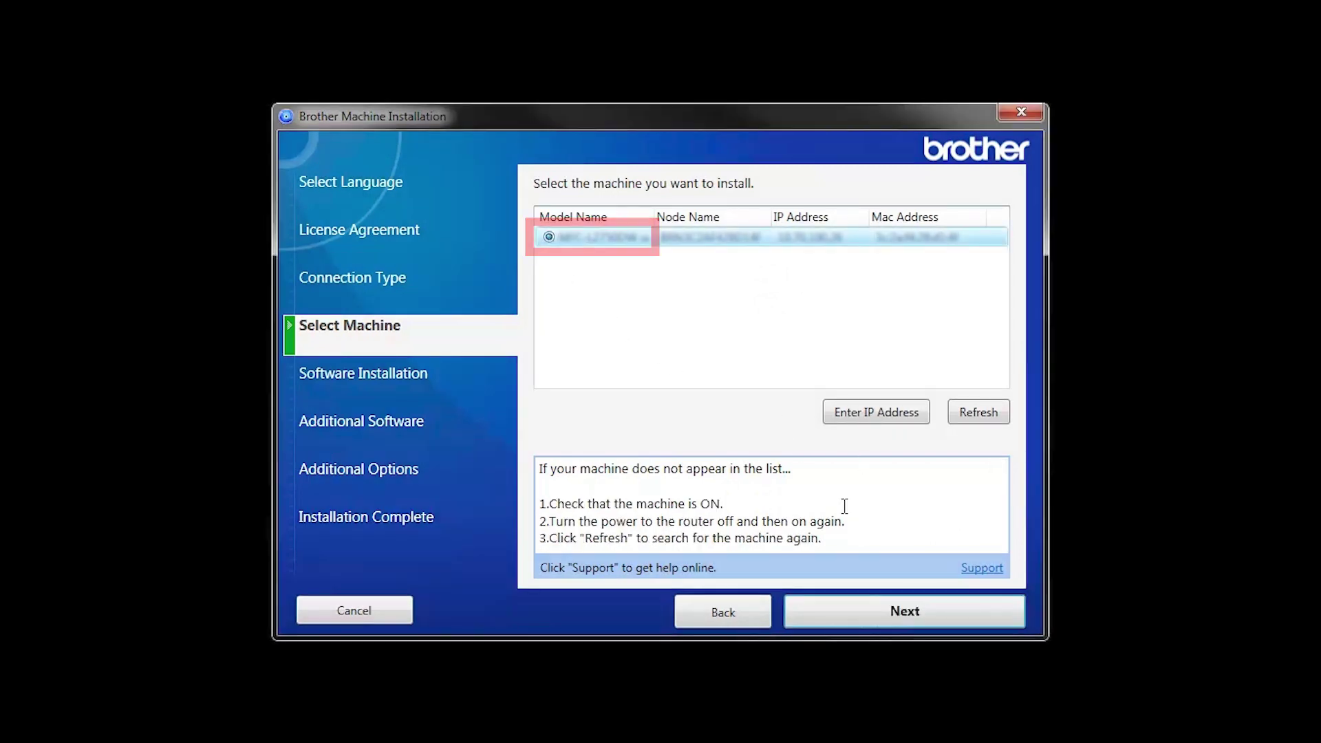
click(955, 613)
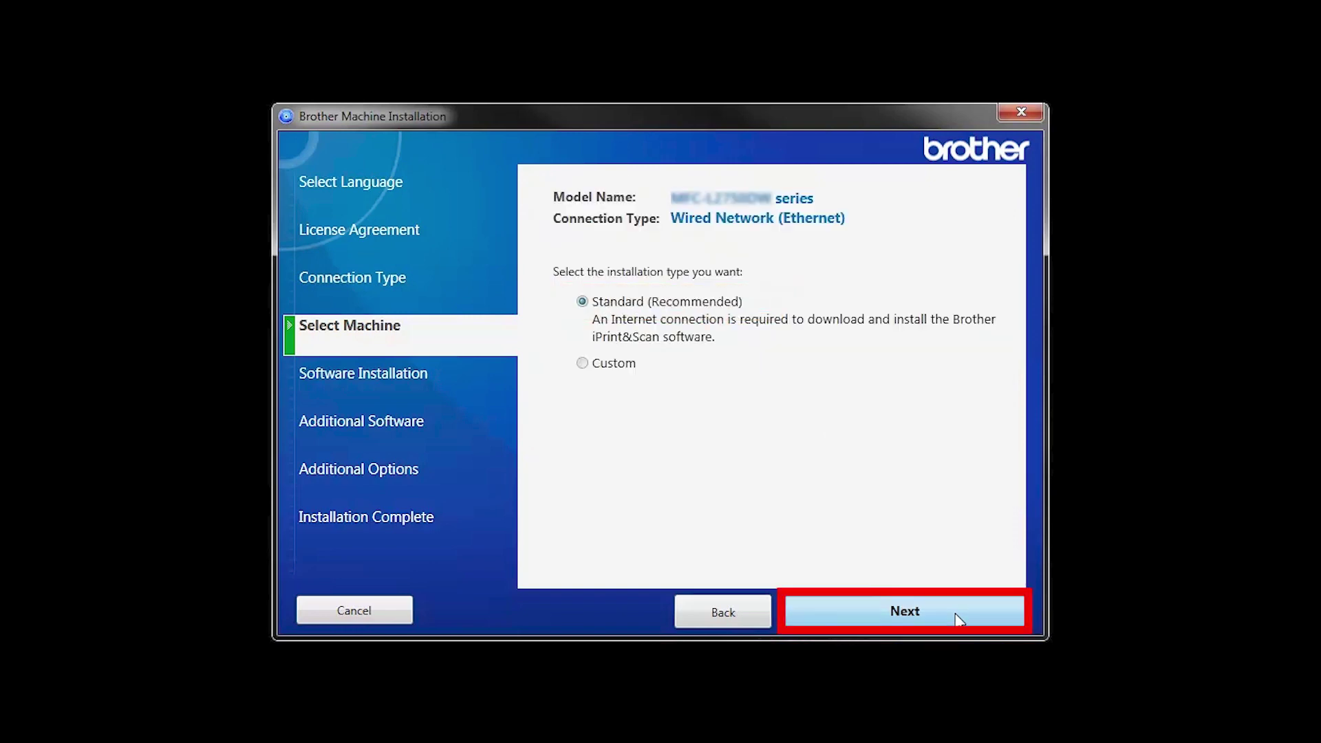
click(955, 613)
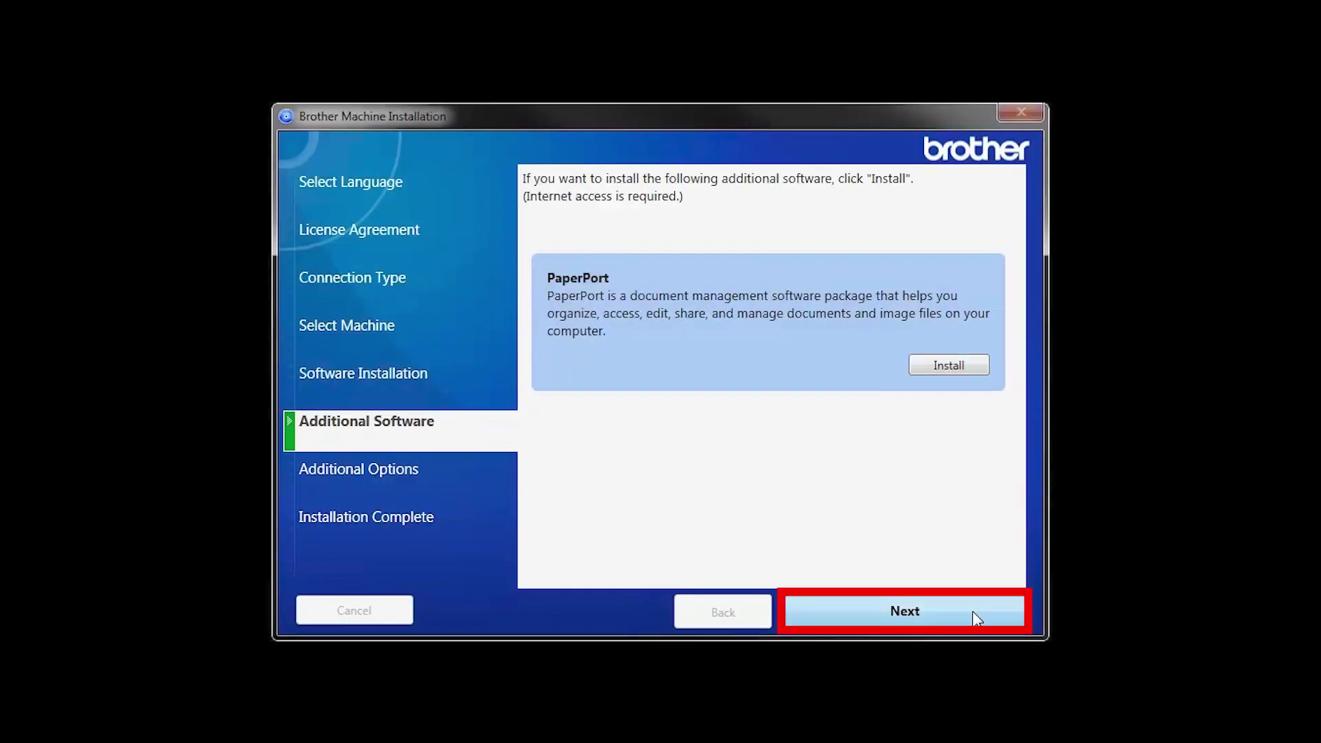
Skip PaperPort and the additional options to reach Software installation complete.
click(973, 612)
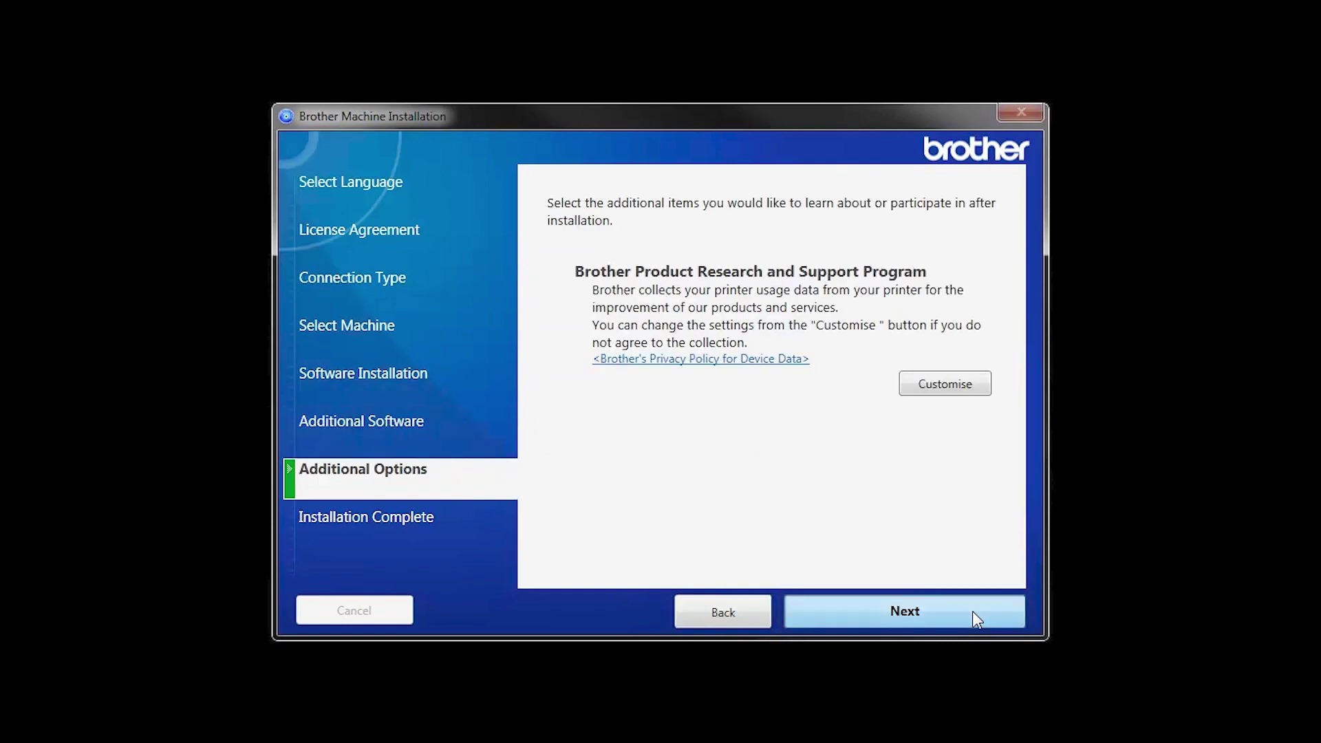
click(972, 611)
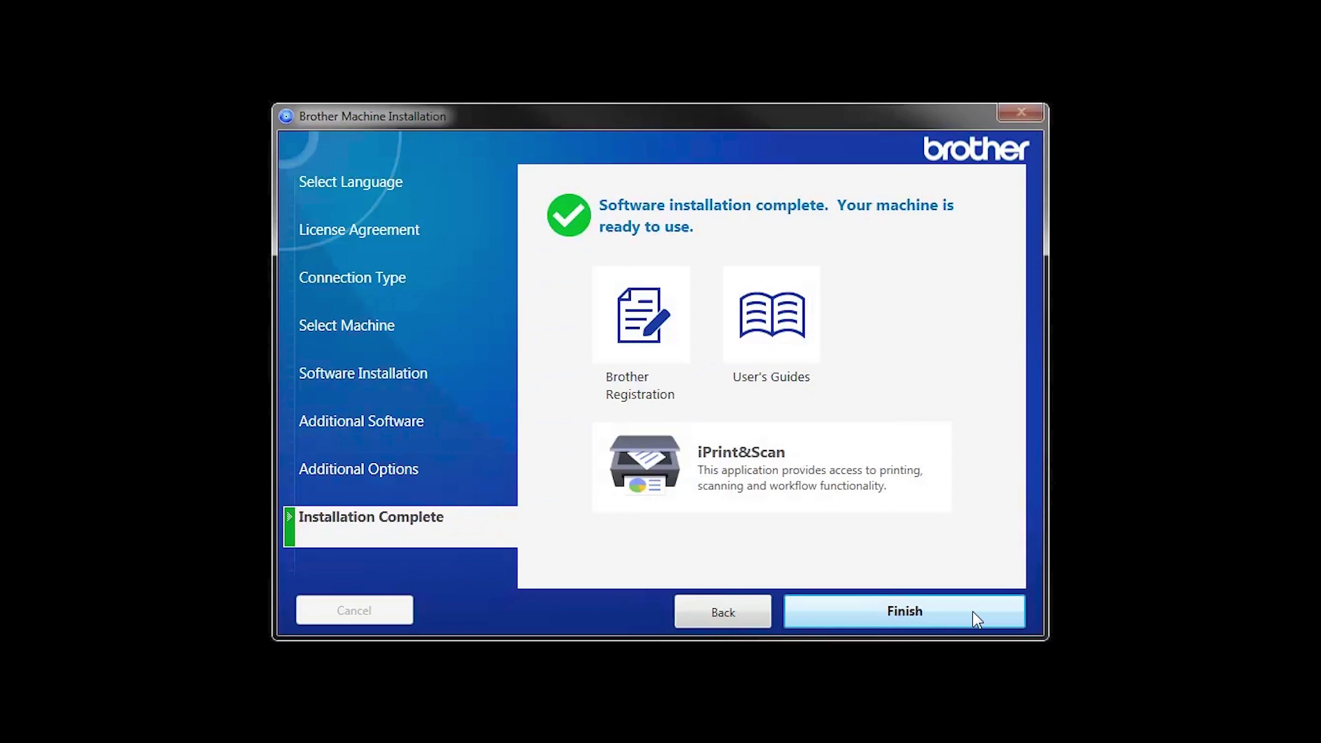